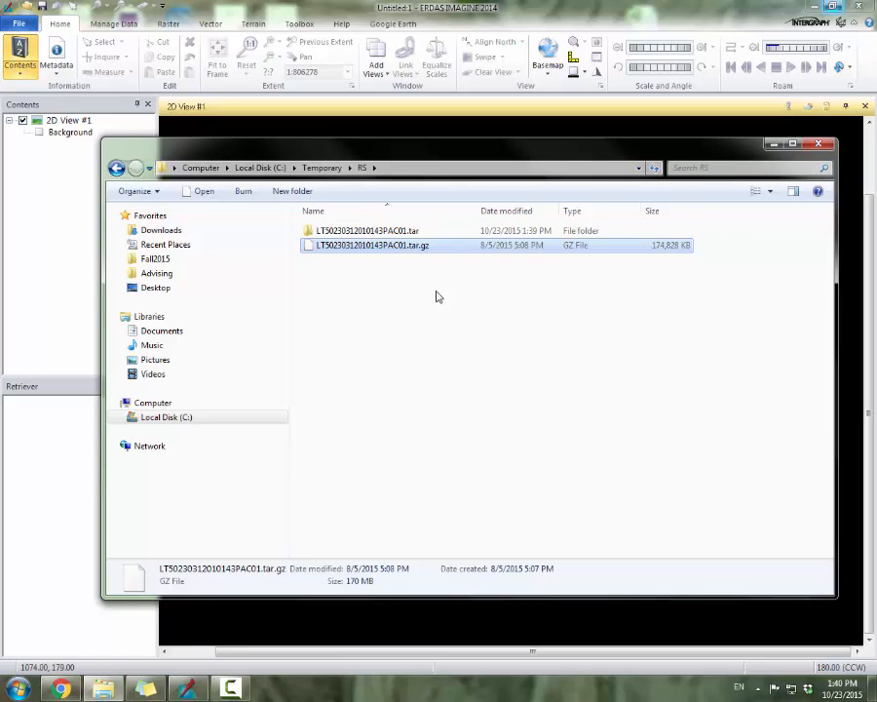
double_click(417, 232)
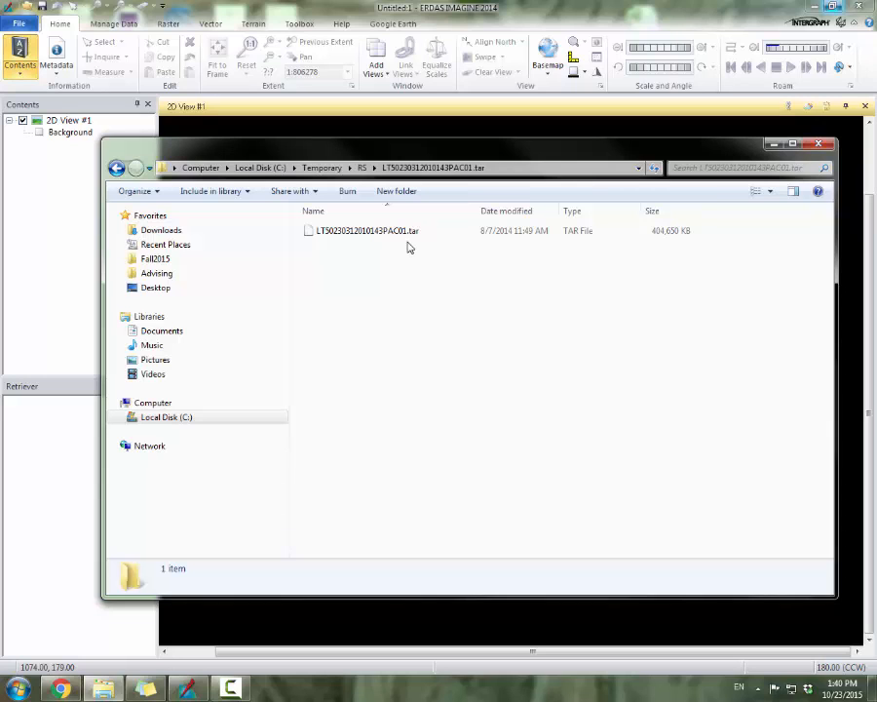
click(412, 235)
right_click(412, 234)
mouse_move(513, 256)
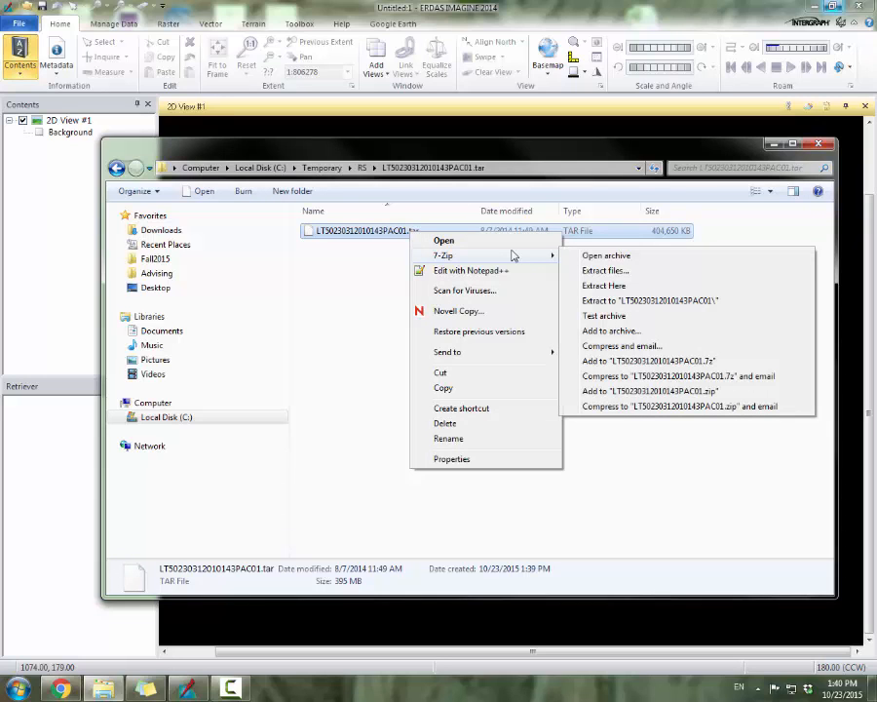
click(644, 303)
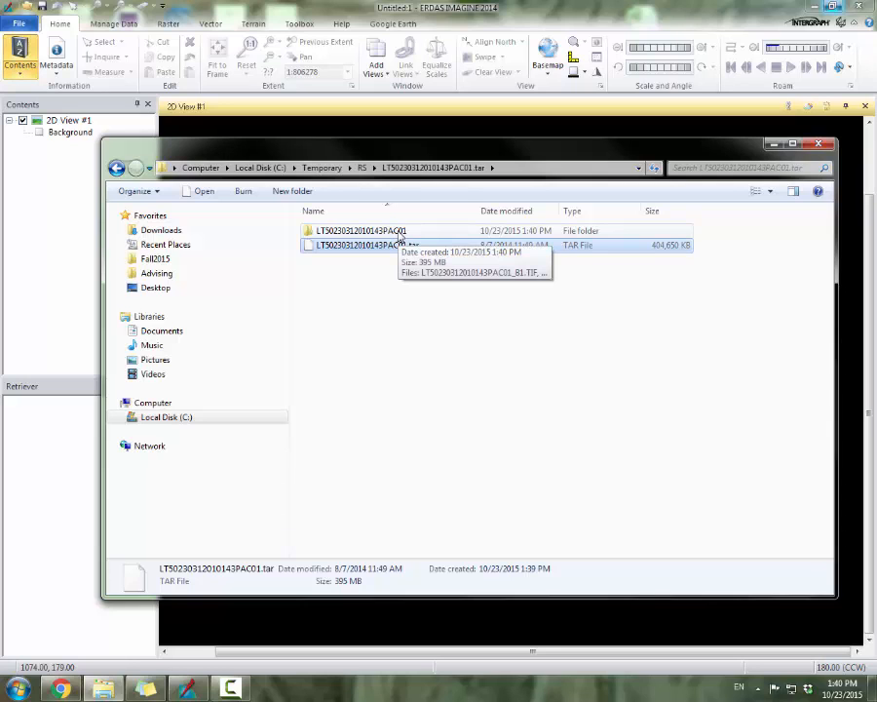
double_click(398, 232)
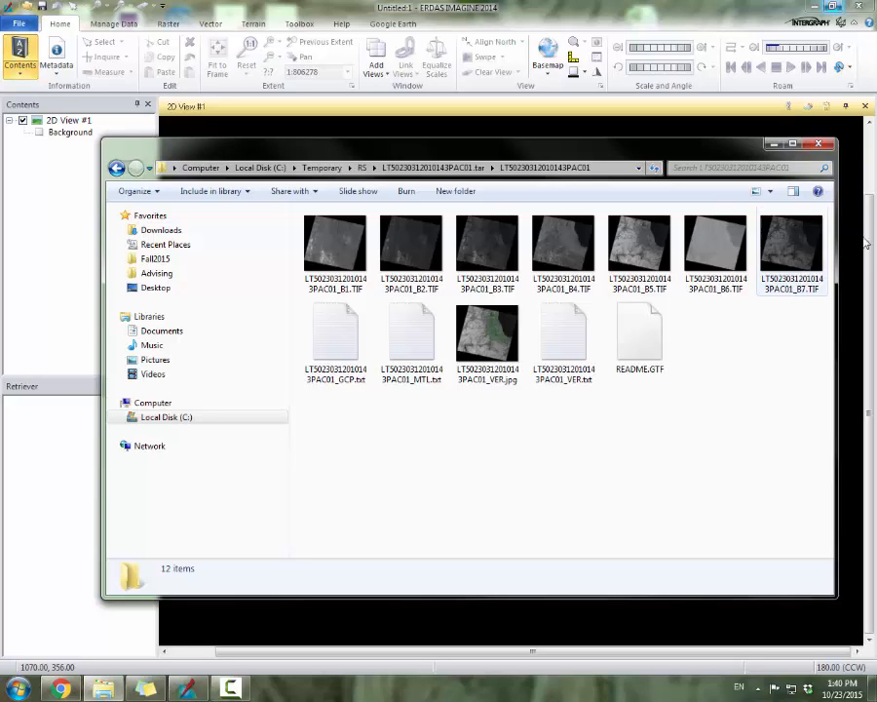
- Switch to ERDAS IMAGINE and open the spectral Layer Stack tool for raster data
click(412, 6)
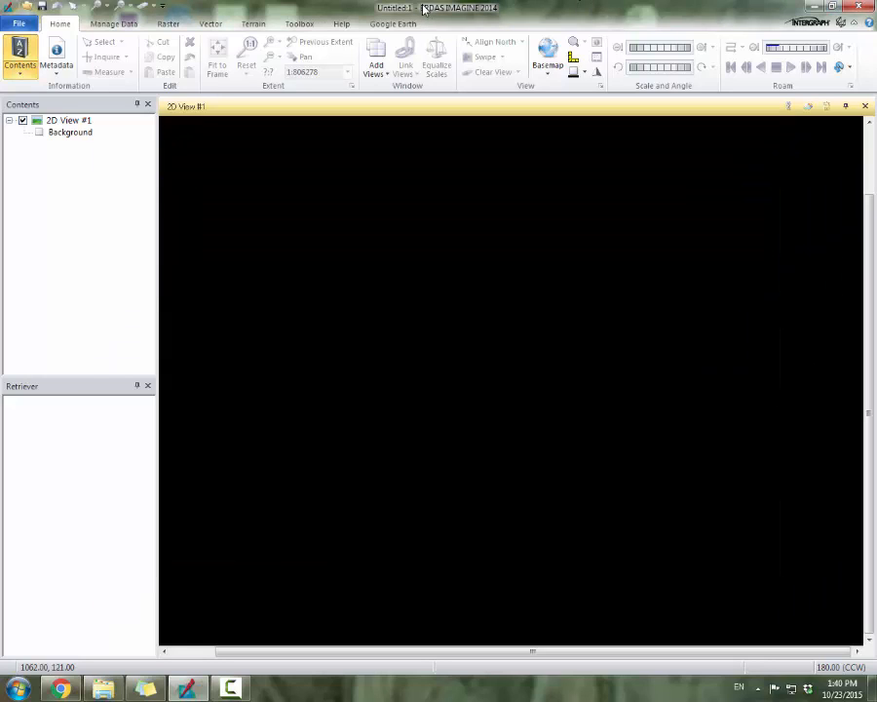
click(169, 25)
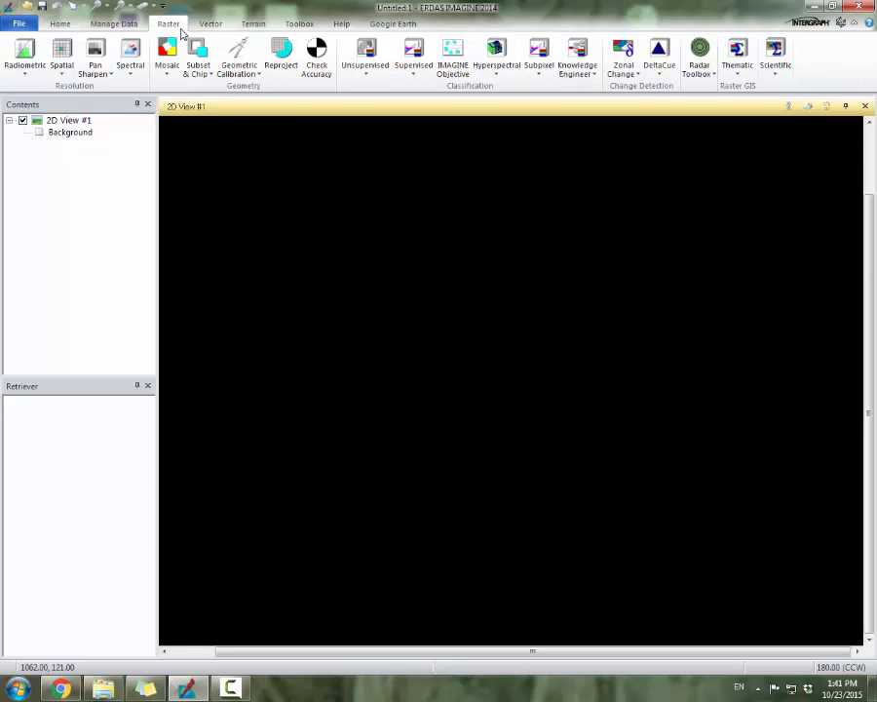
click(136, 78)
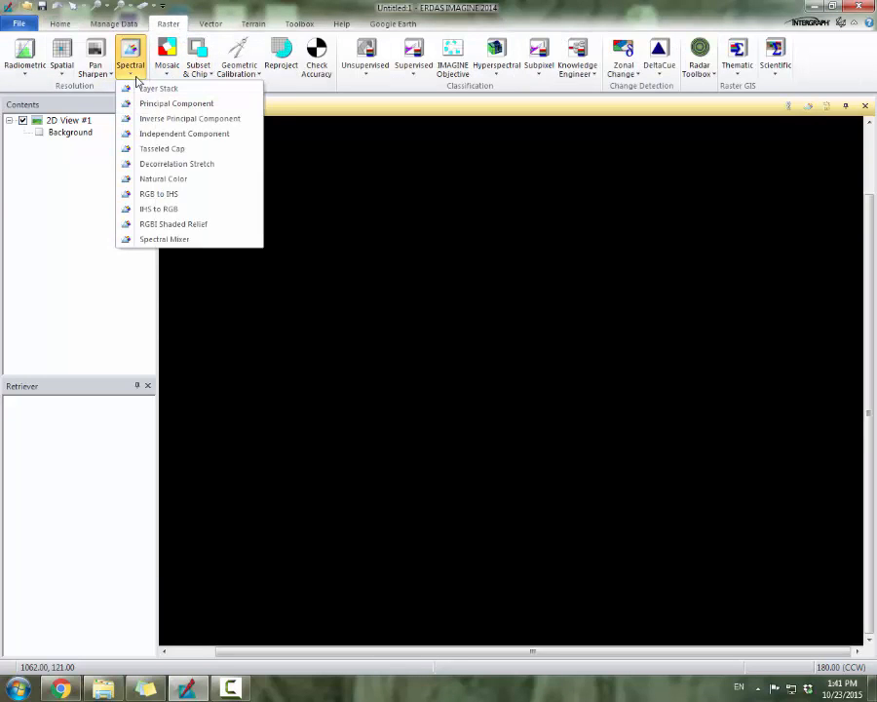
click(229, 95)
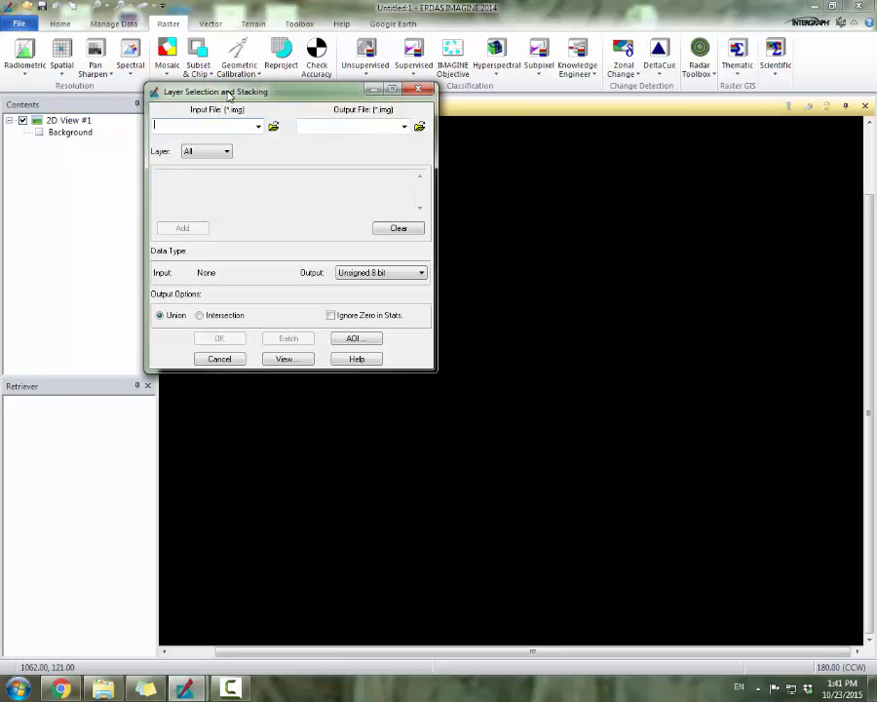
drag(229, 94, 351, 111)
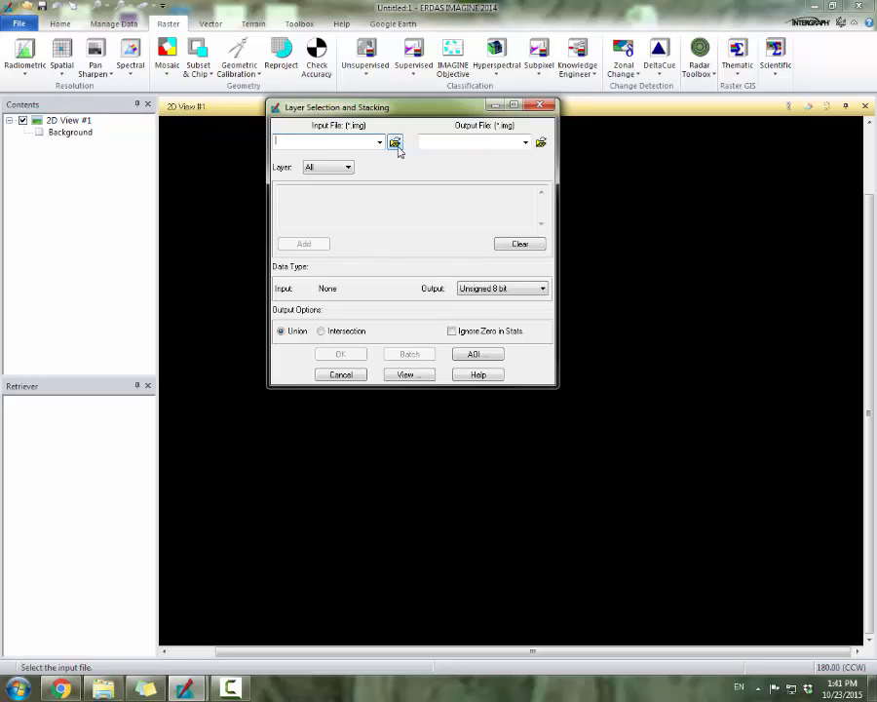
click(398, 146)
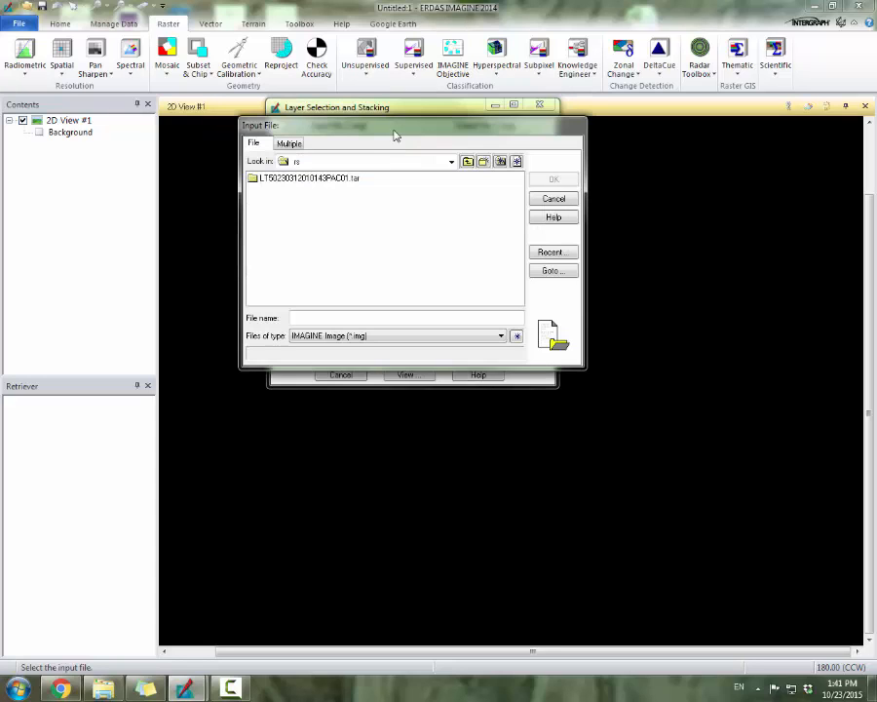
double_click(336, 178)
double_click(322, 181)
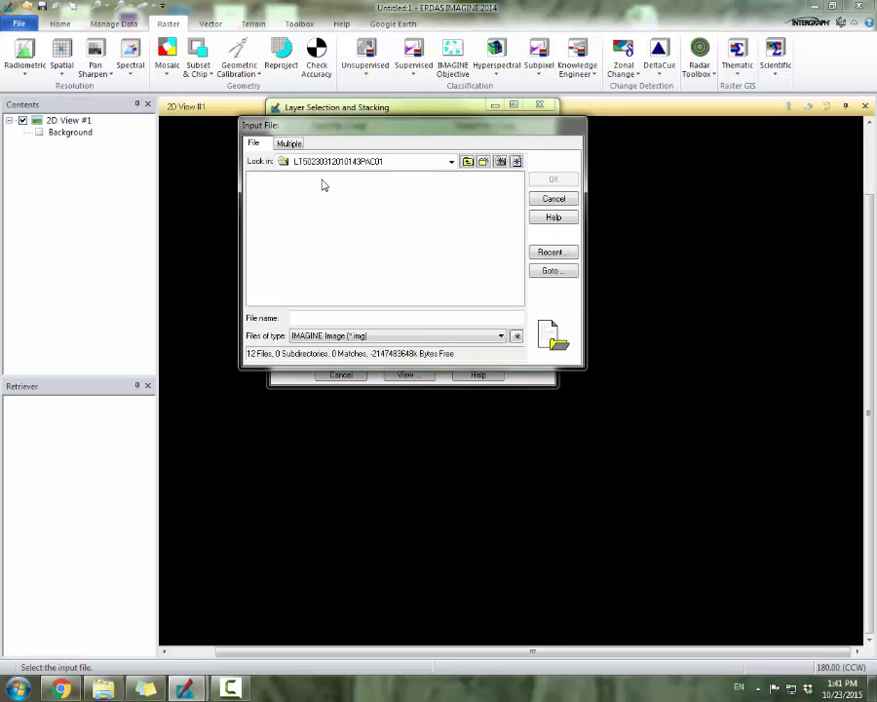
drag(423, 127, 456, 154)
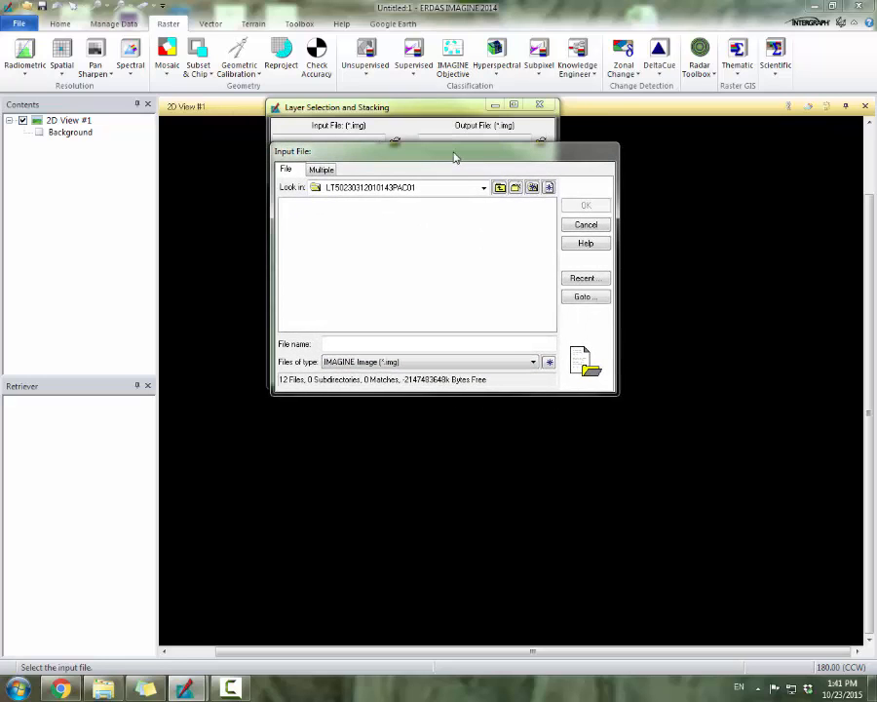
click(535, 362)
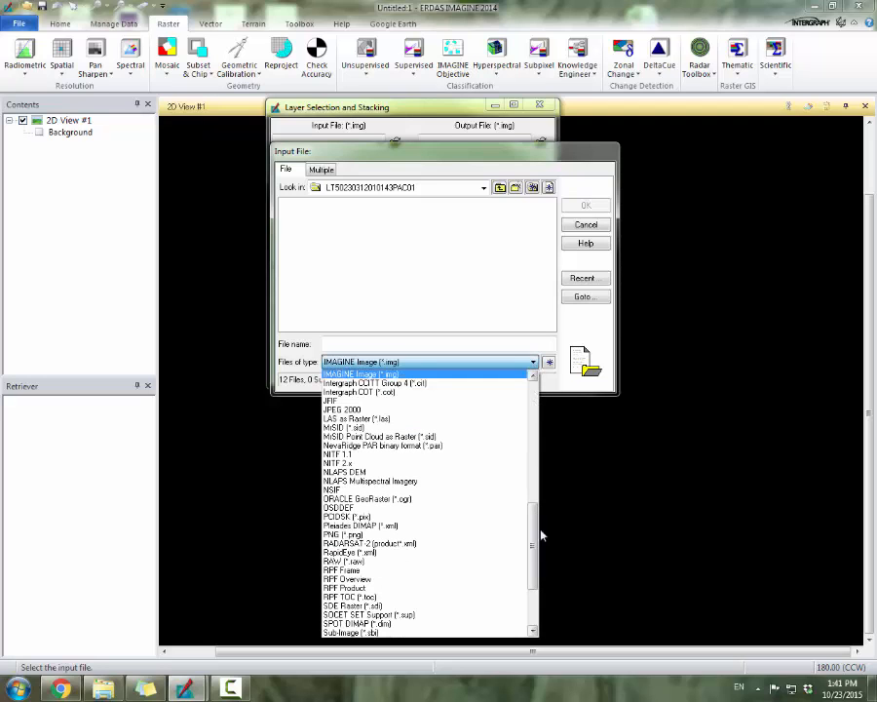
scroll(537, 556, down, 4)
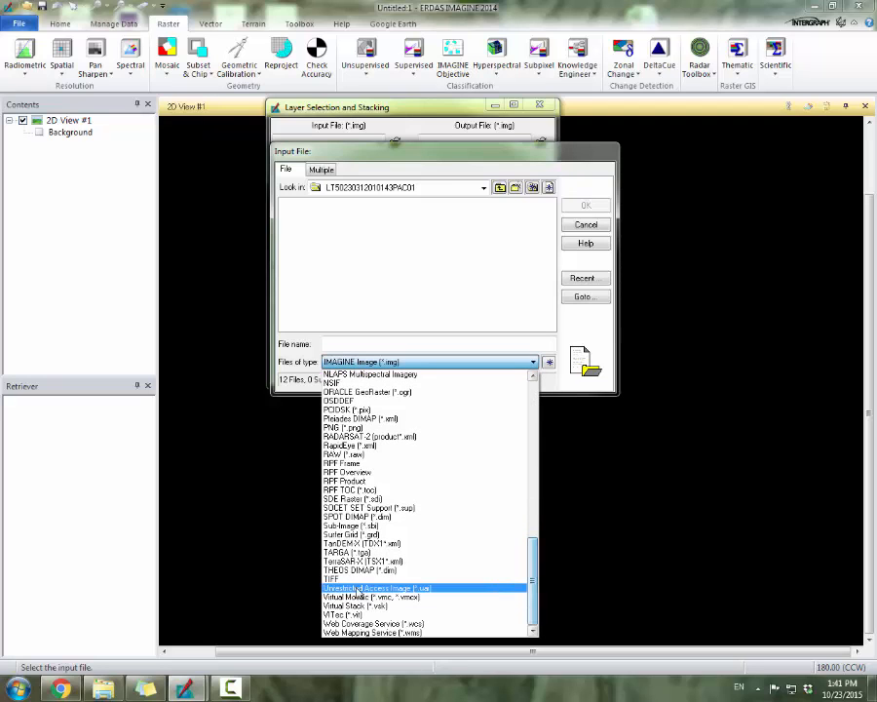
click(352, 580)
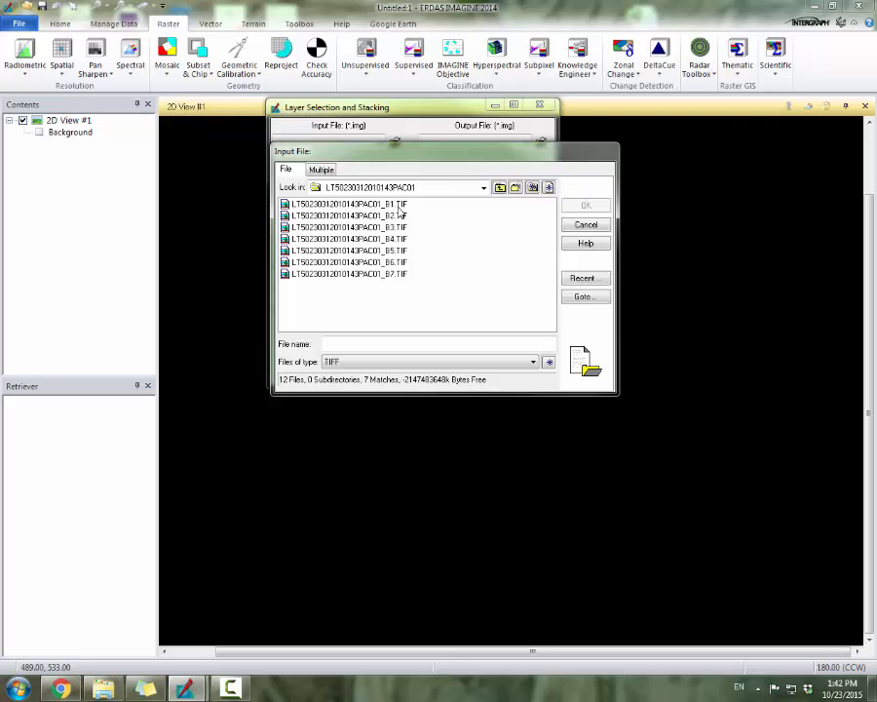
click(398, 206)
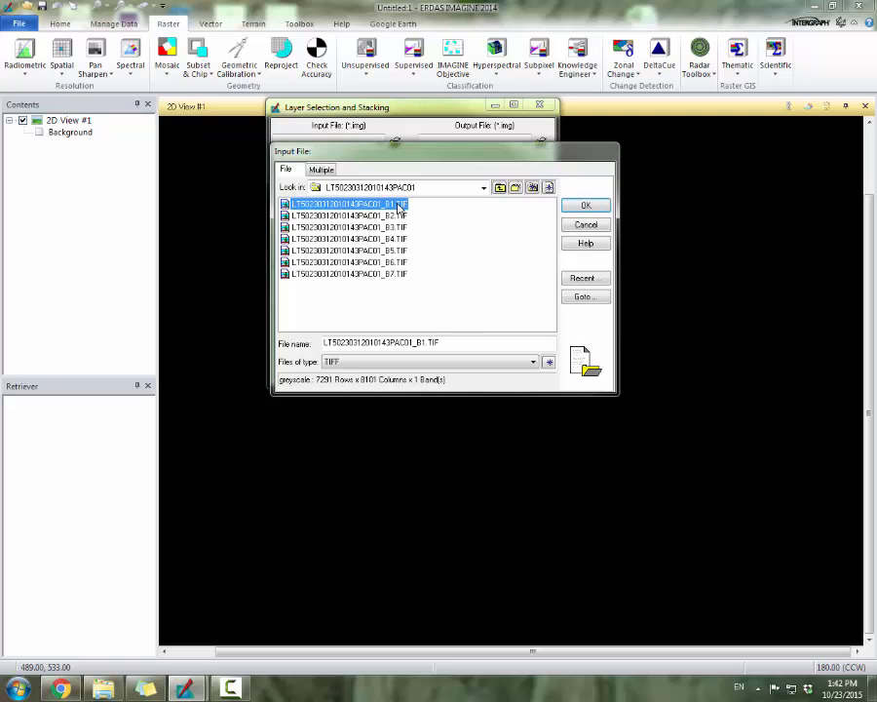
click(586, 206)
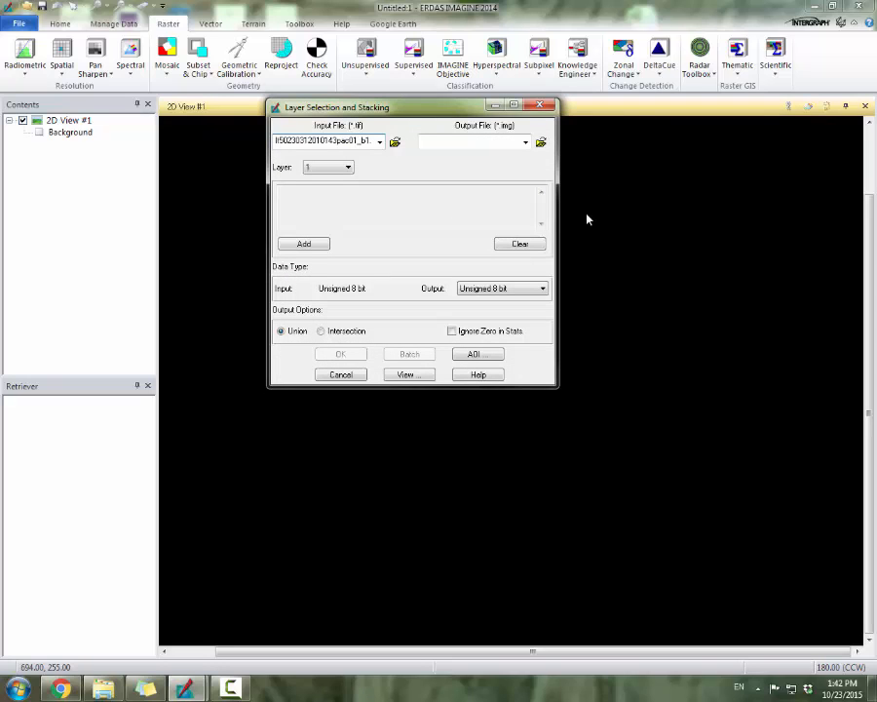
click(323, 244)
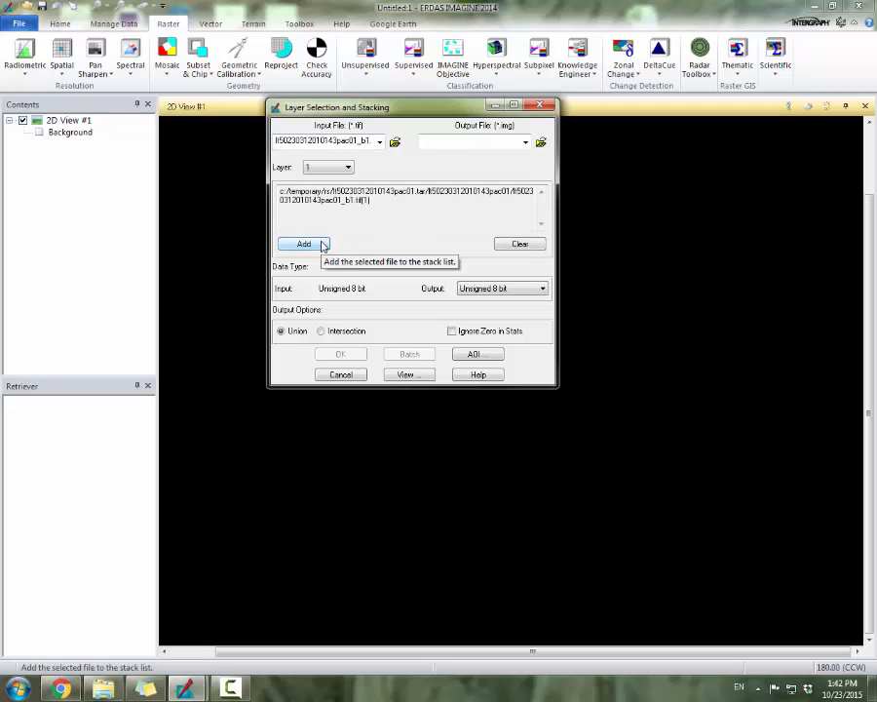
click(395, 144)
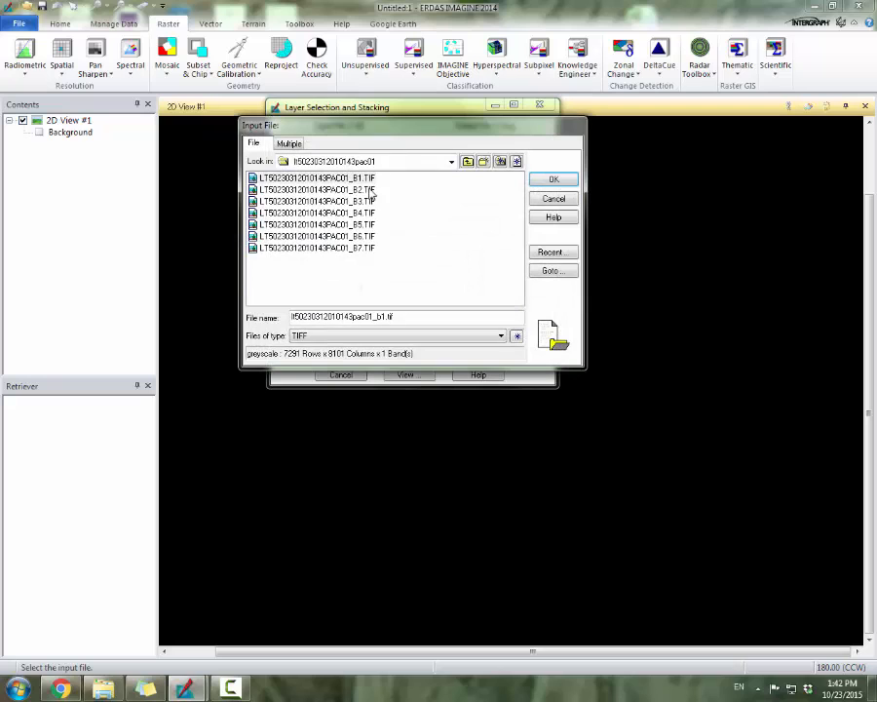
click(368, 190)
click(566, 182)
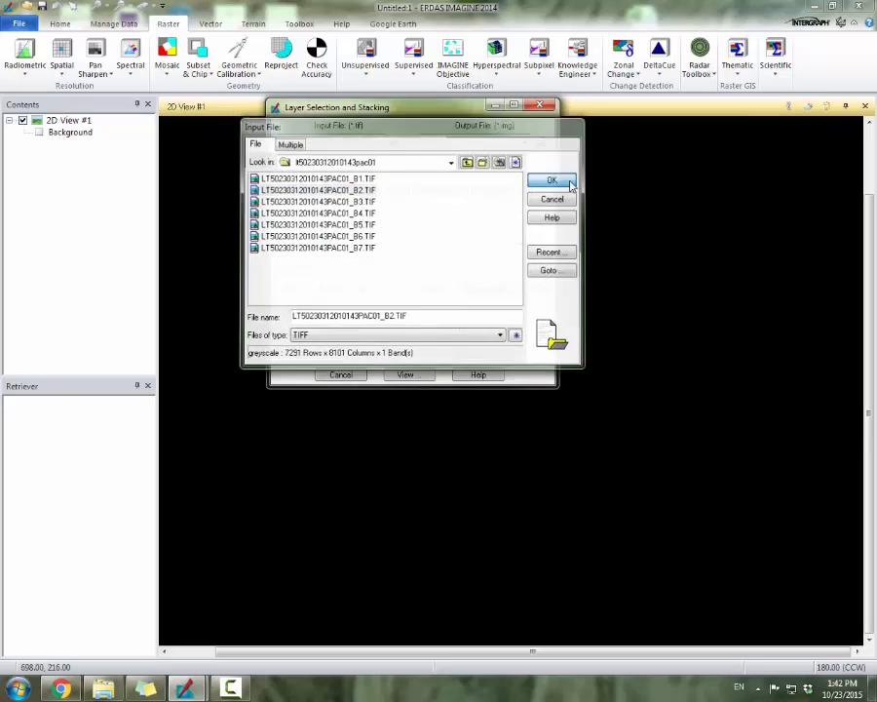
click(322, 244)
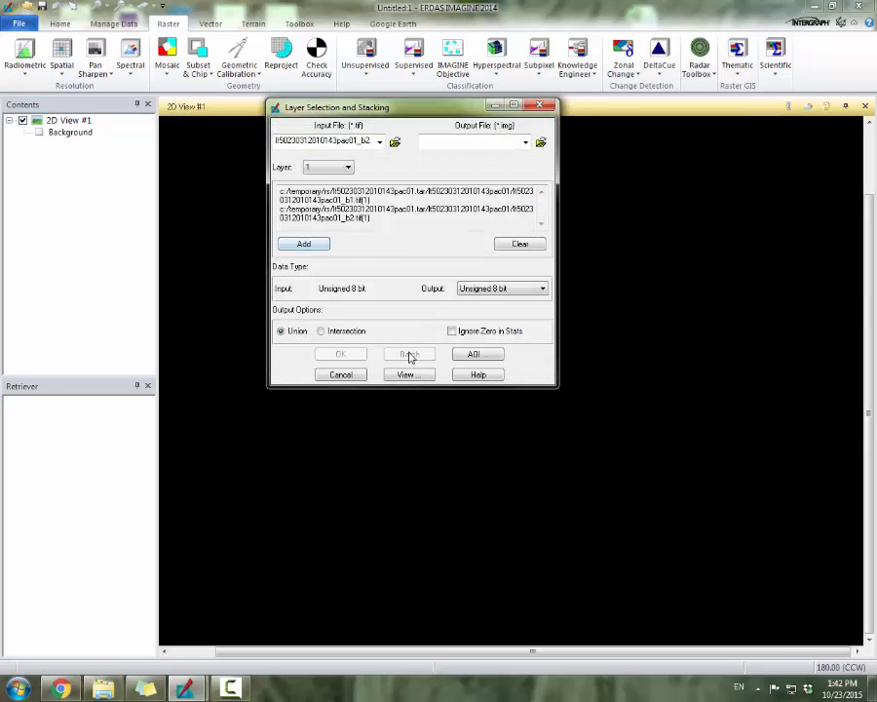
drag(421, 387, 438, 524)
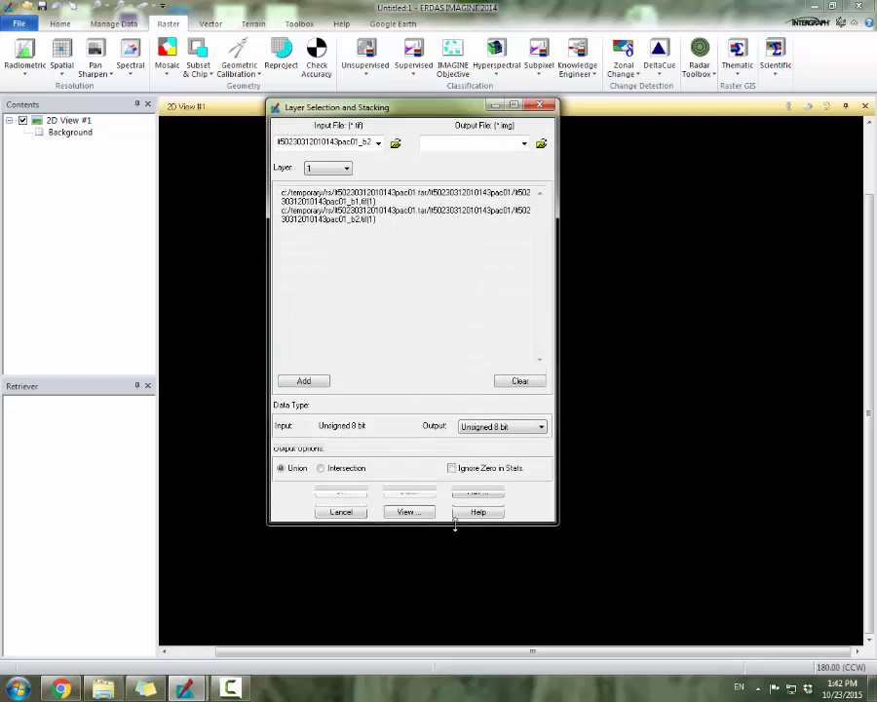
click(395, 144)
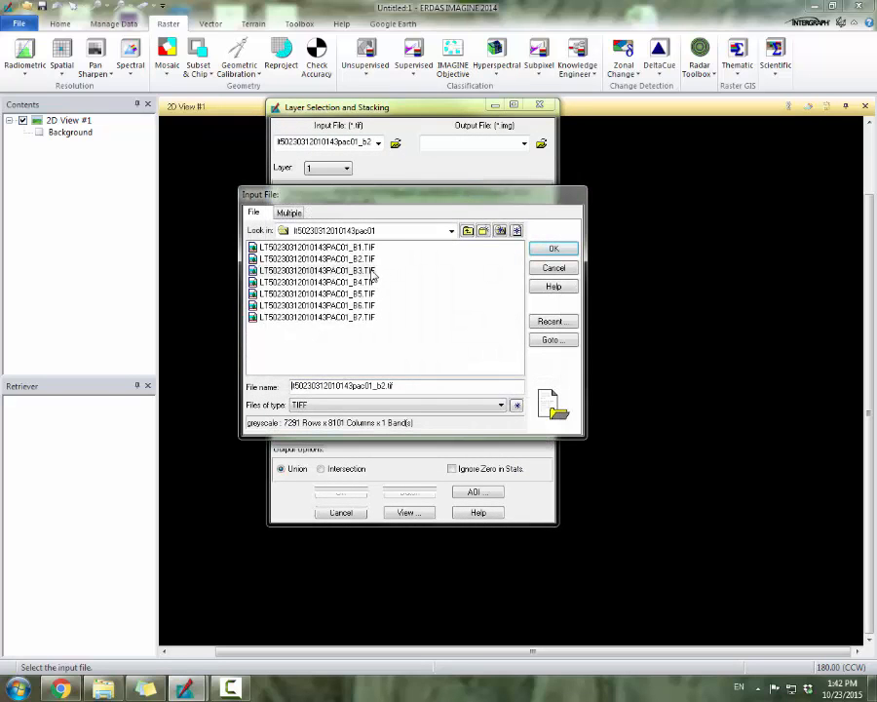
click(331, 270)
click(564, 252)
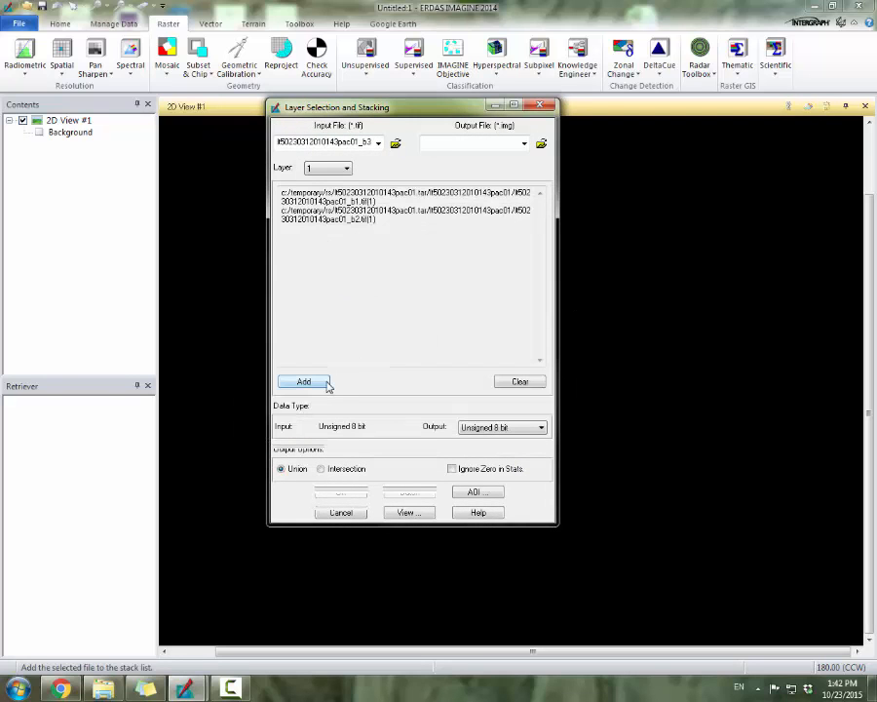
click(327, 384)
click(395, 143)
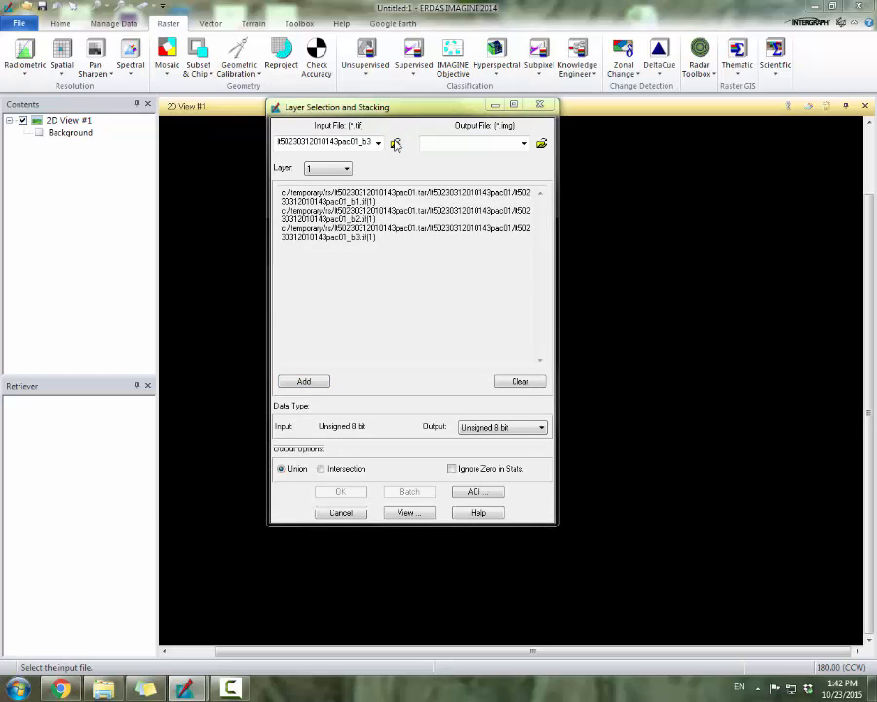
click(367, 282)
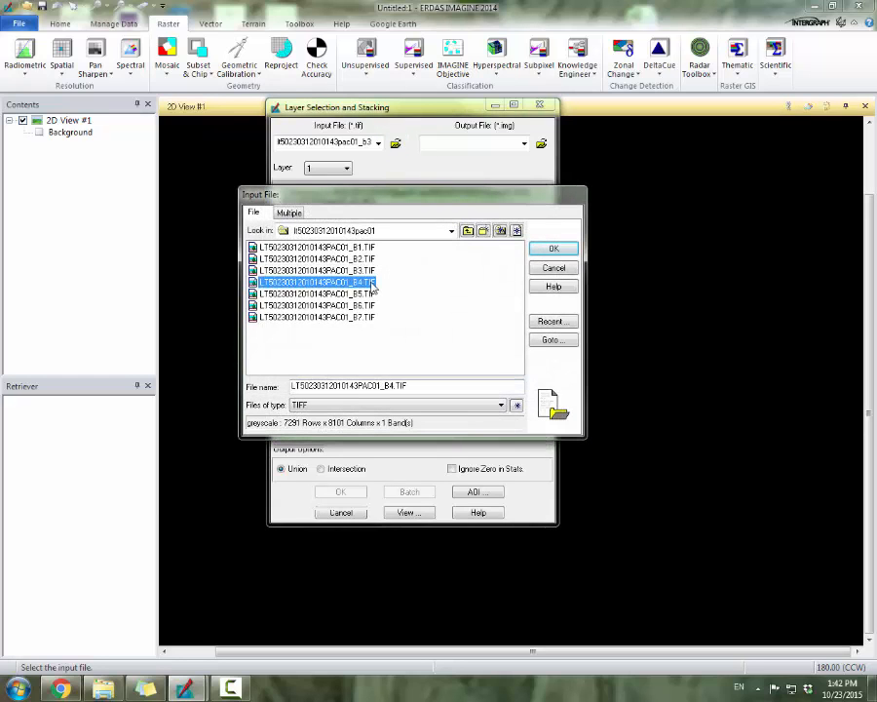
click(555, 251)
click(315, 383)
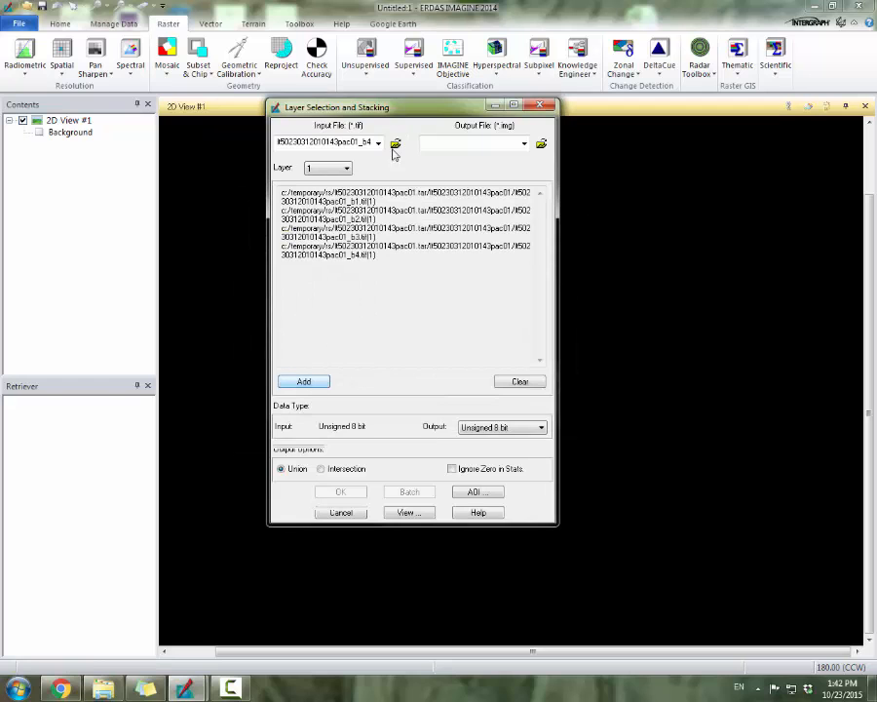
click(396, 145)
click(371, 293)
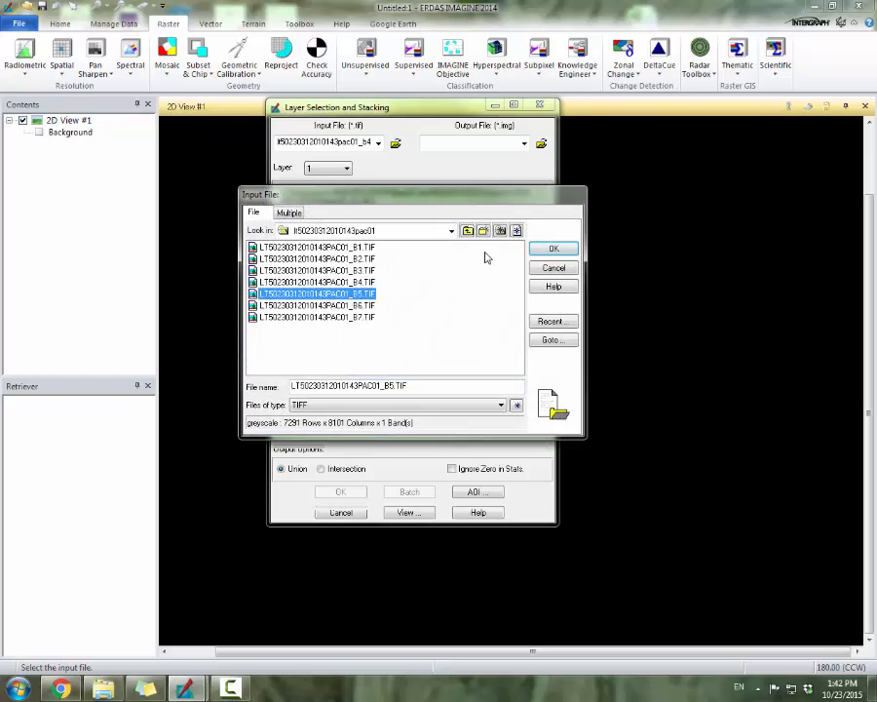
click(549, 250)
click(311, 380)
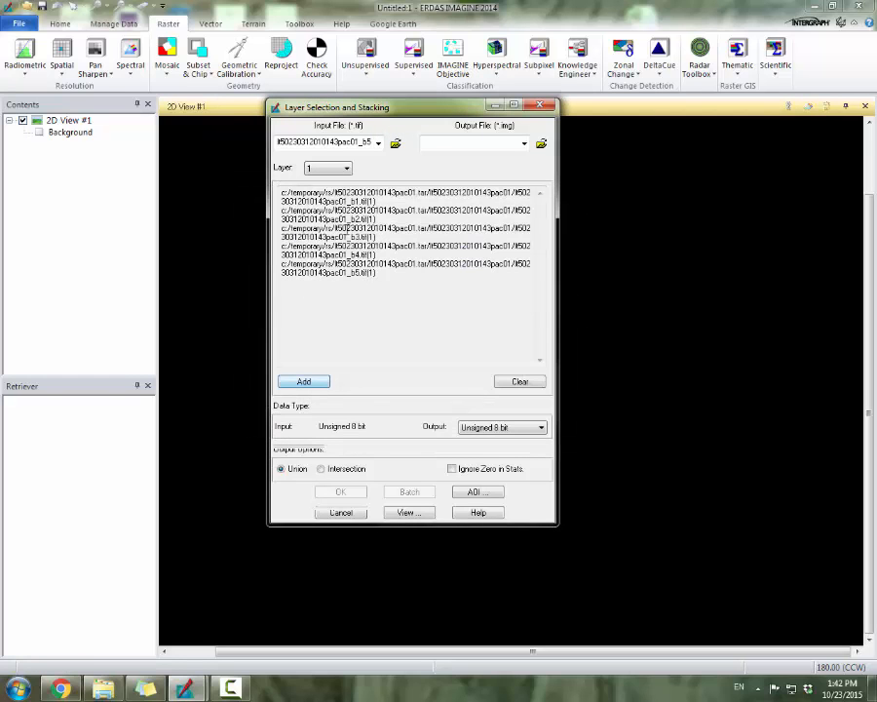
click(393, 145)
click(370, 304)
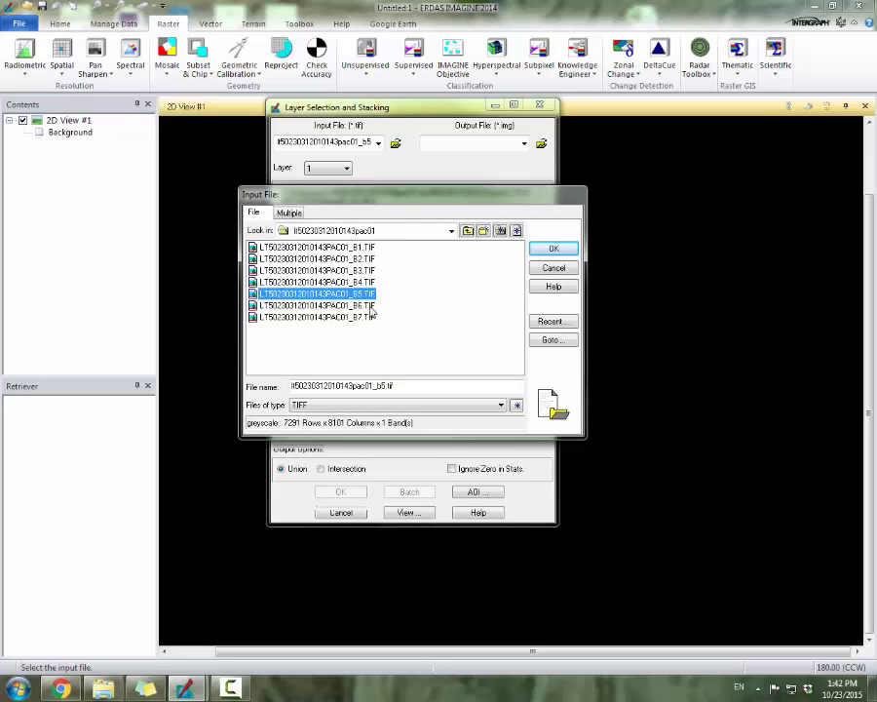
click(570, 256)
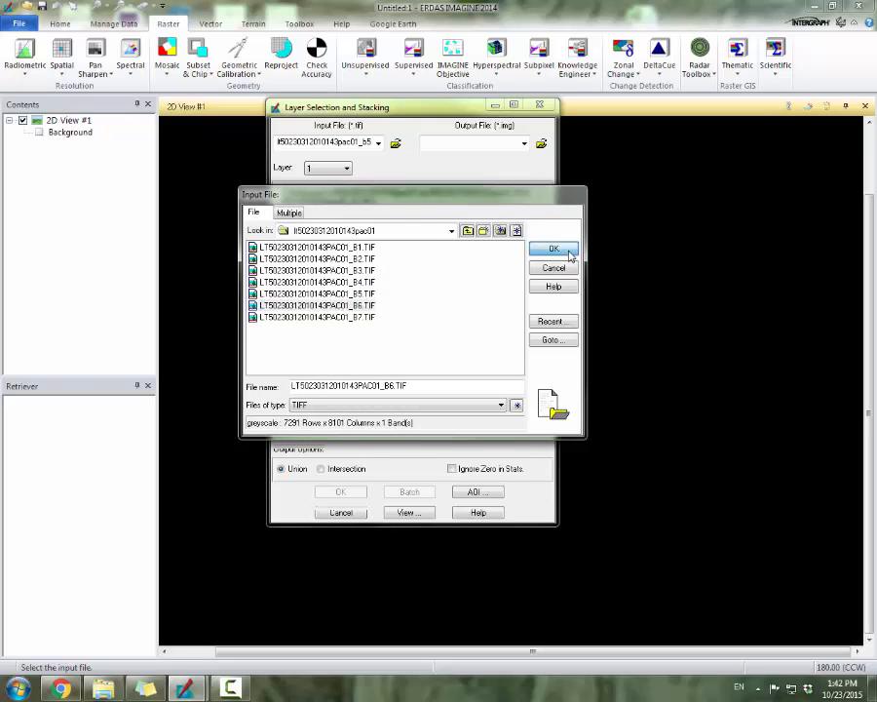
click(308, 382)
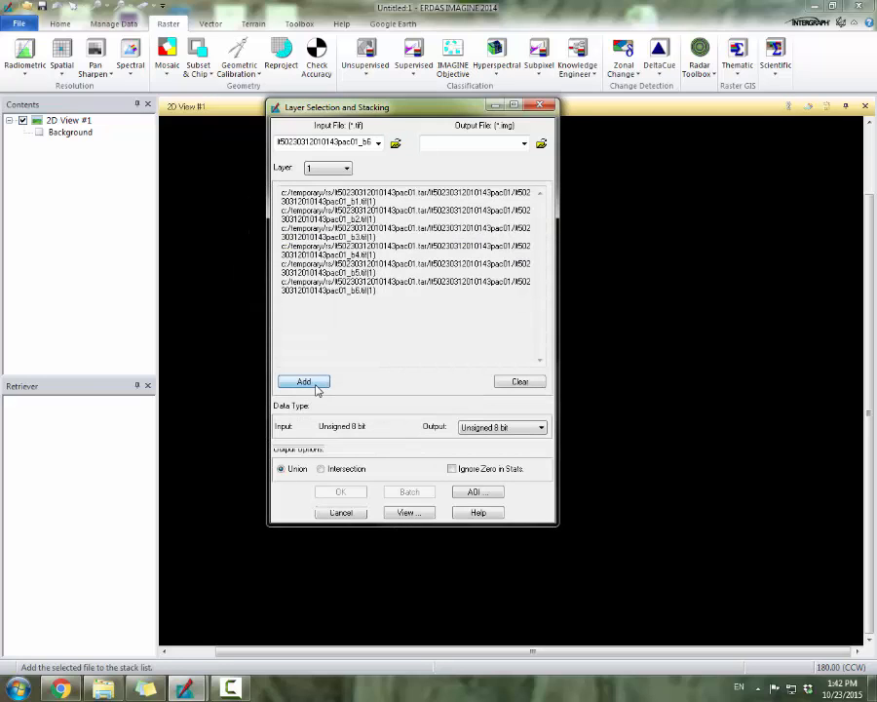
click(396, 144)
click(369, 317)
click(538, 249)
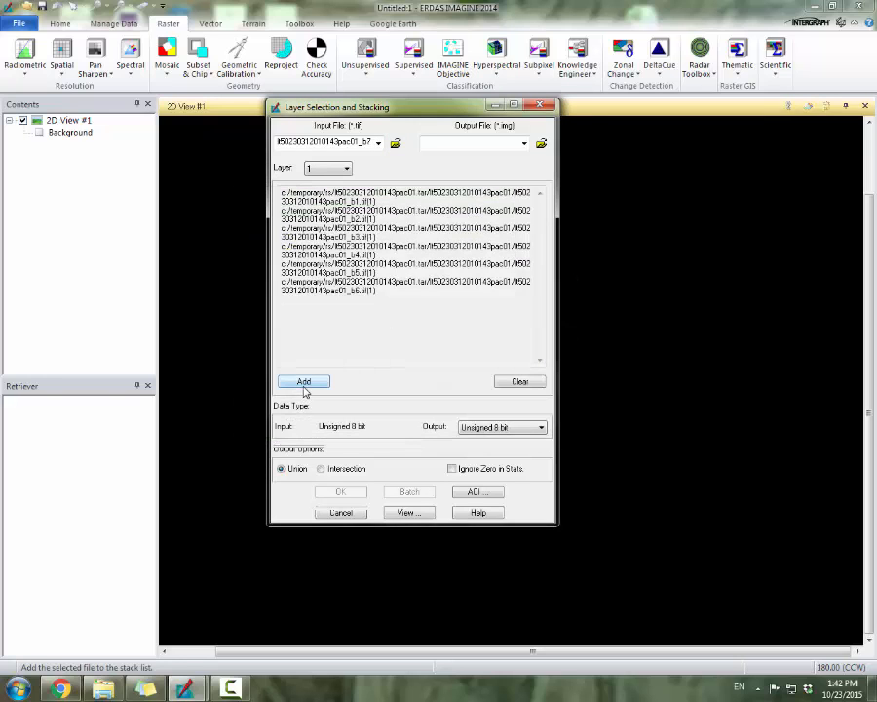
click(305, 383)
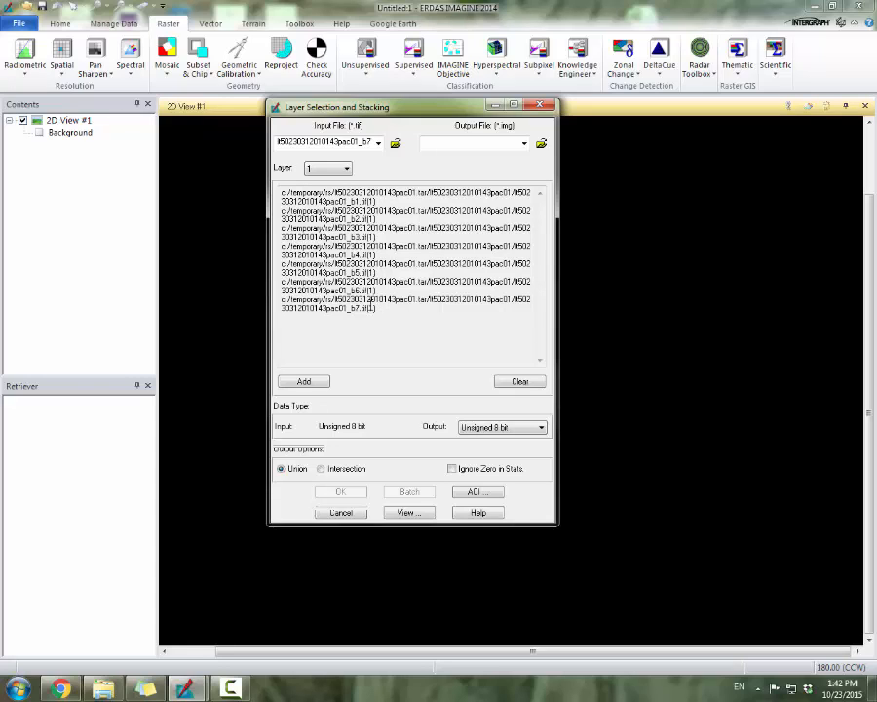
- Name the output IMAGINE image Chicago_landsat in the rs folder and run the layer stack with Union and Unsigned 8 bit output
click(541, 144)
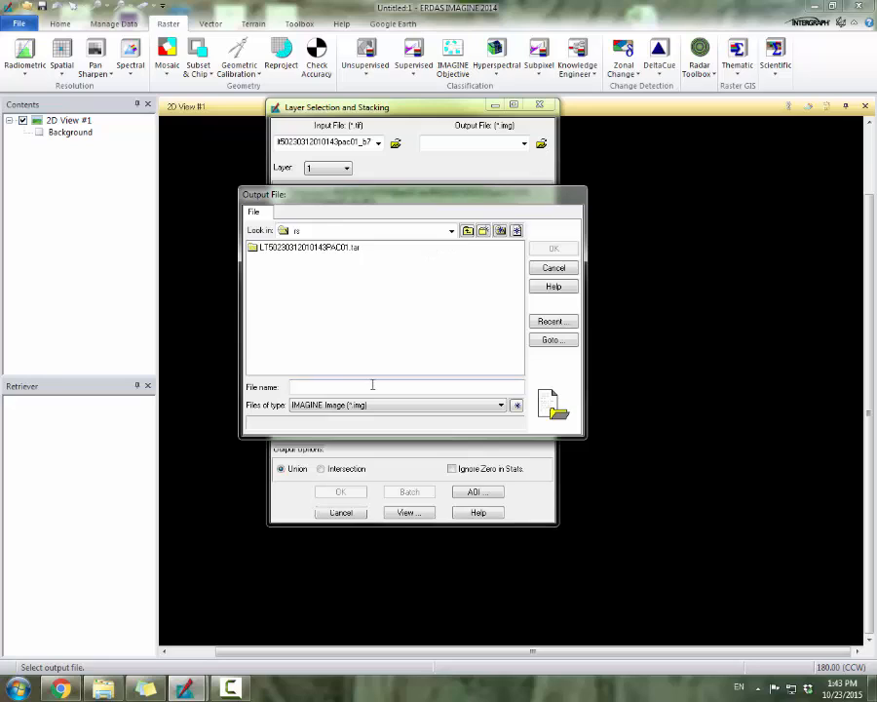
click(379, 386)
text(Chit)
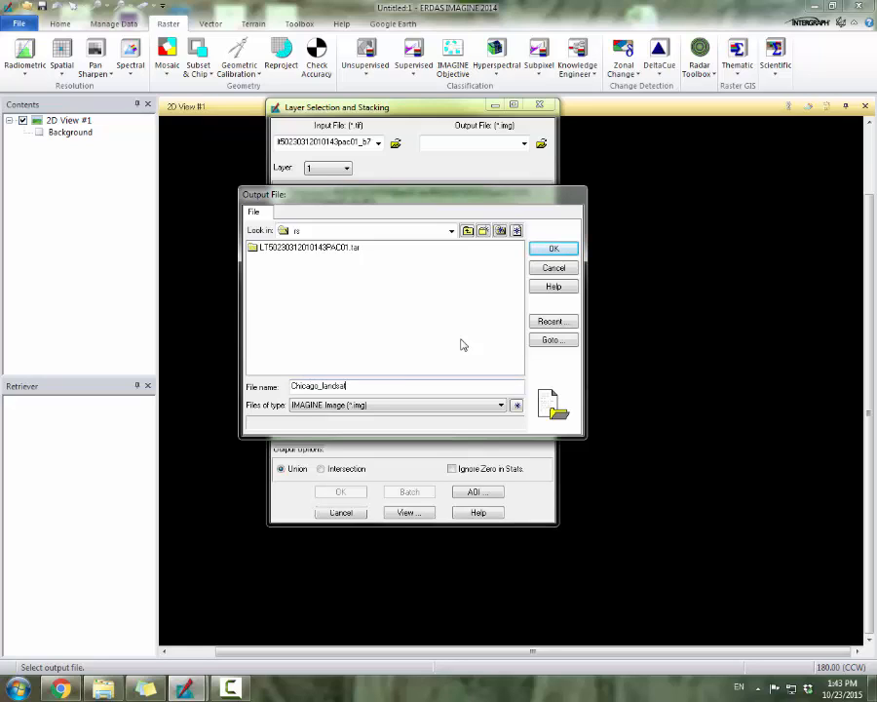
click(547, 251)
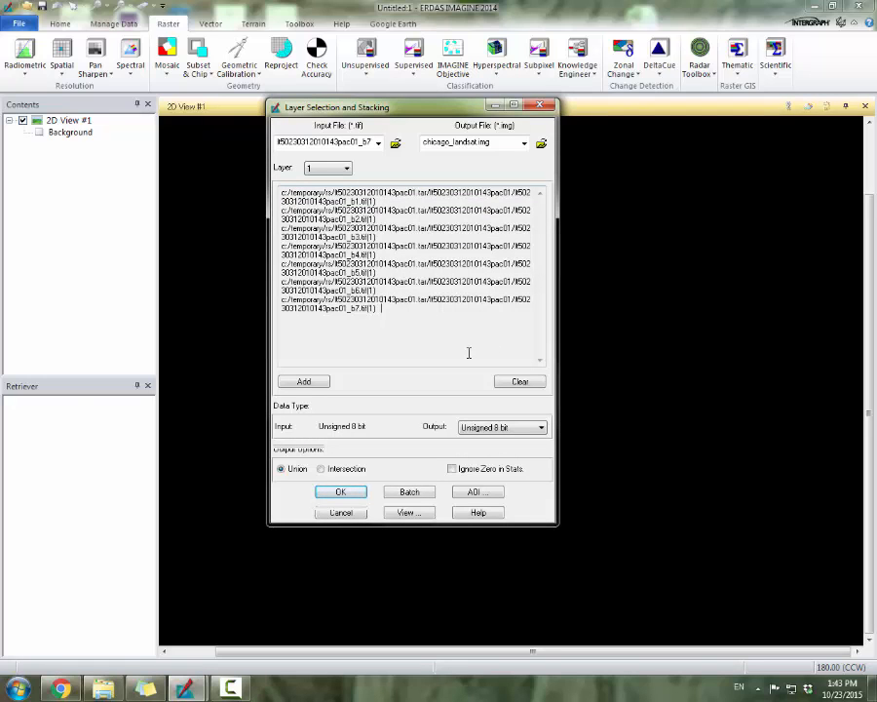
click(342, 493)
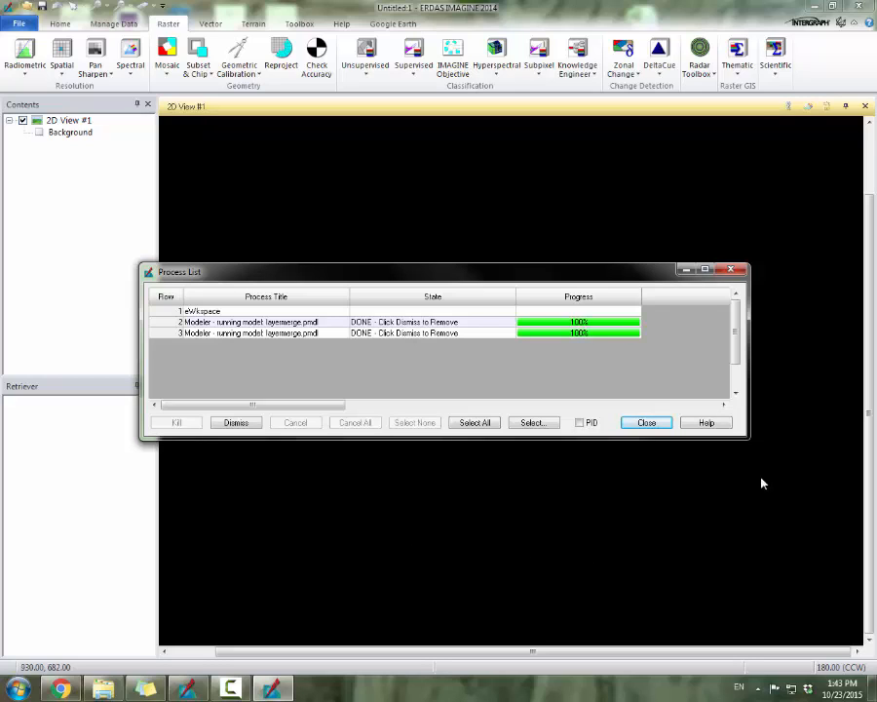
click(647, 423)
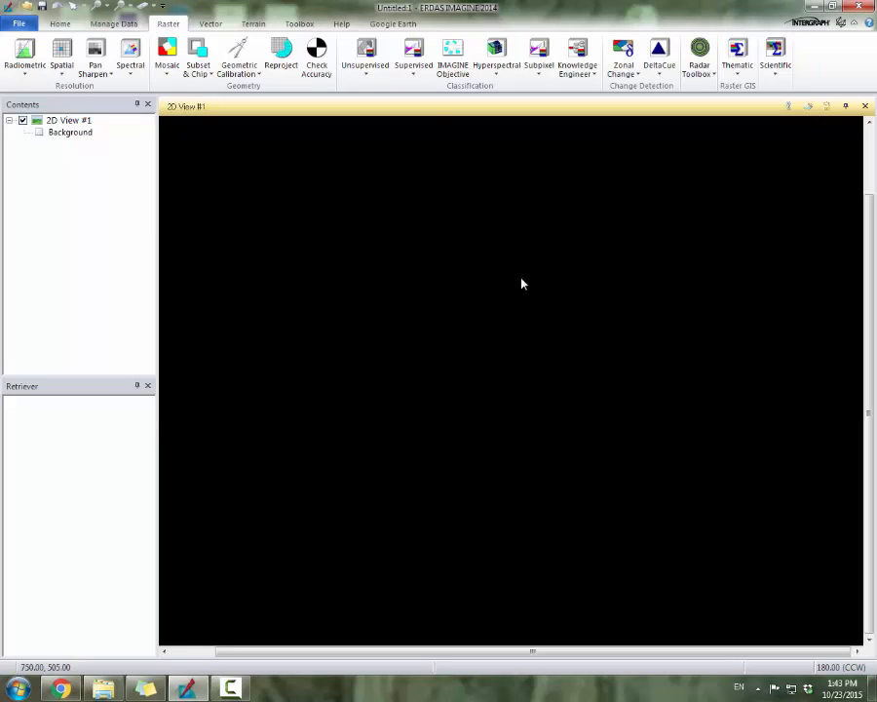
- Open chicago_landsat.img as a raster layer in the empty 2D view and fit it to the frame
right_click(338, 167)
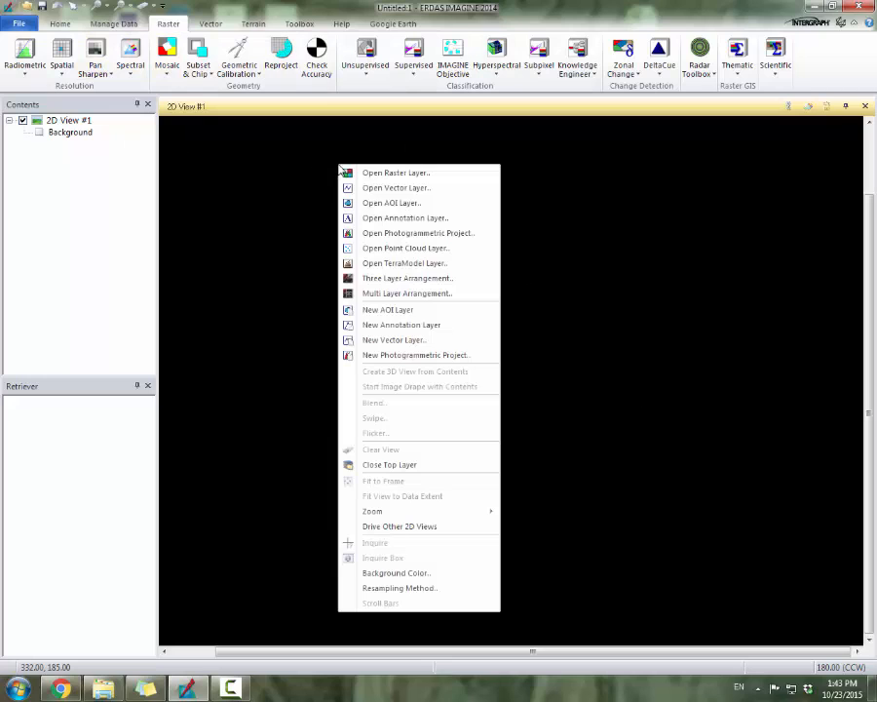
click(441, 180)
double_click(334, 287)
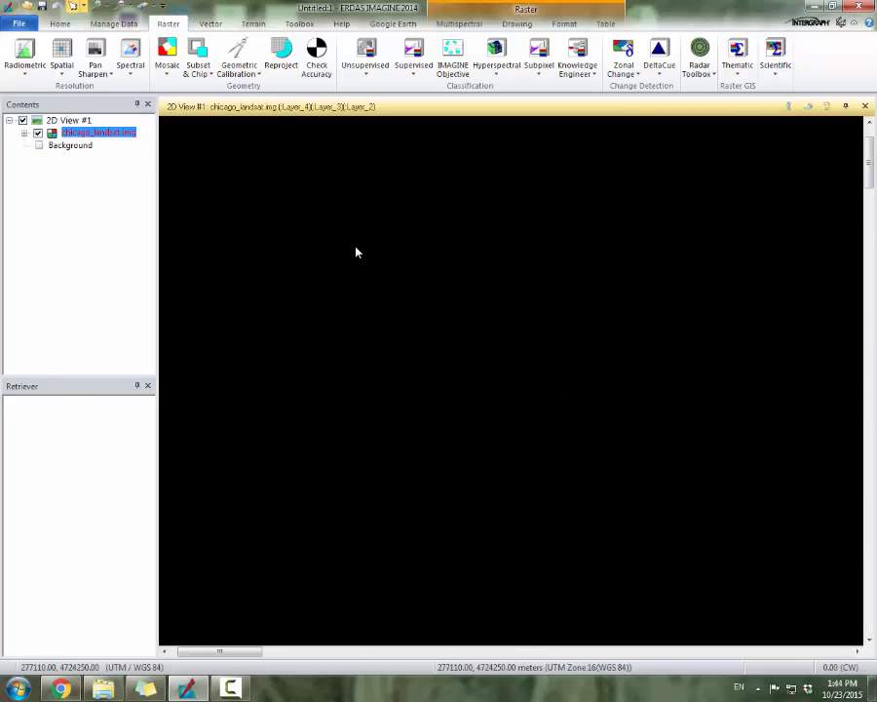
right_click(357, 249)
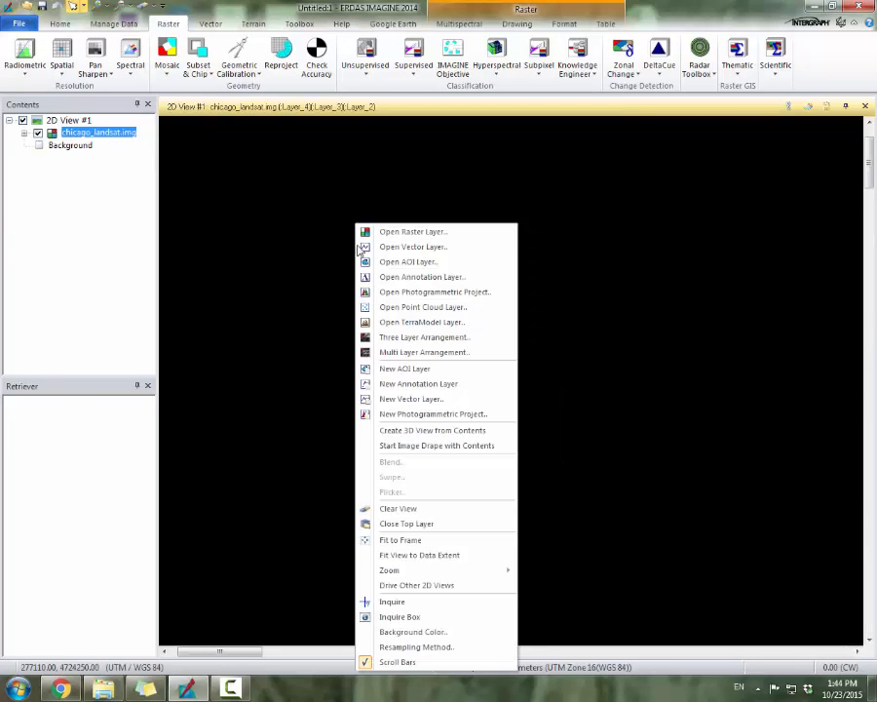
click(435, 541)
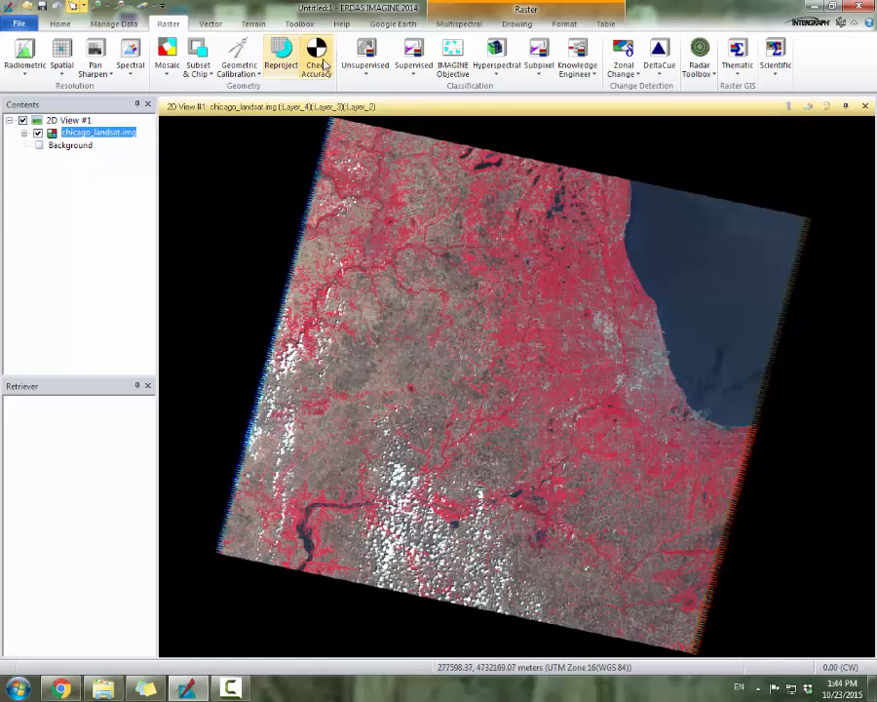
- Display the Landsat image with the TM True Color band combination and inspect the urban area along the lakeshore
click(464, 28)
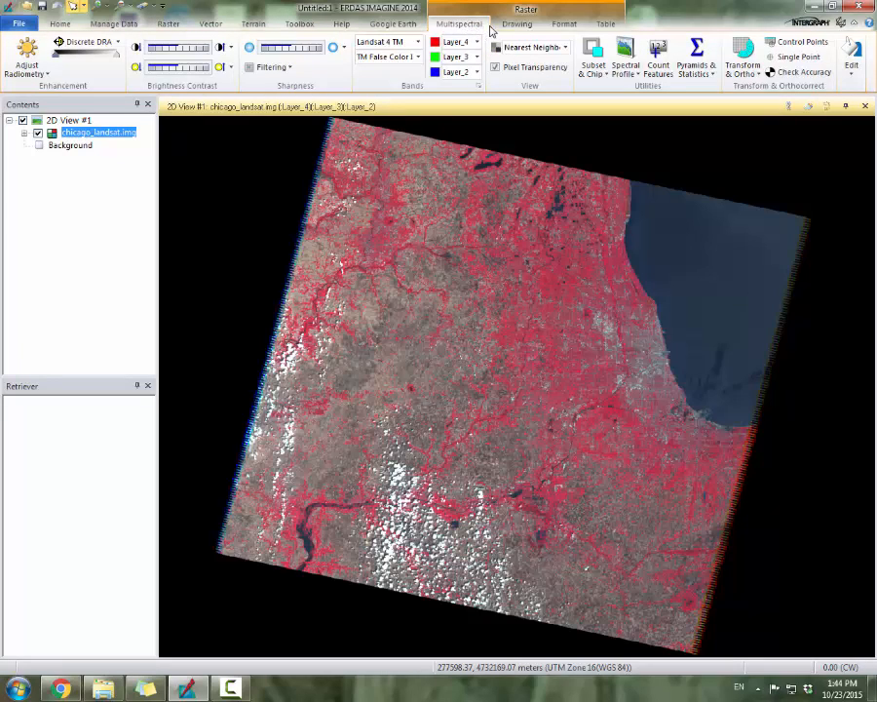
click(418, 56)
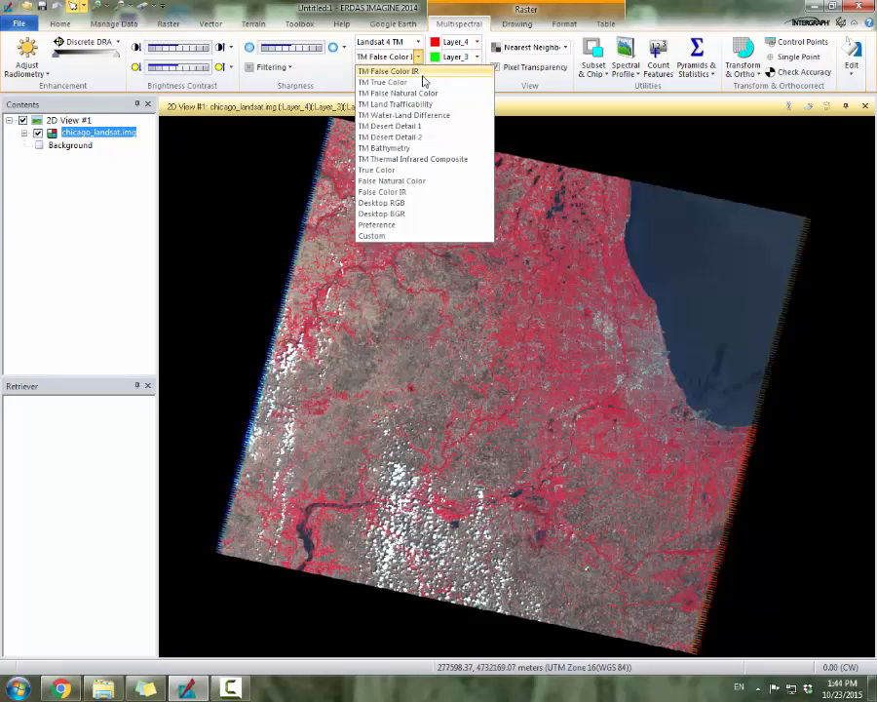
click(425, 84)
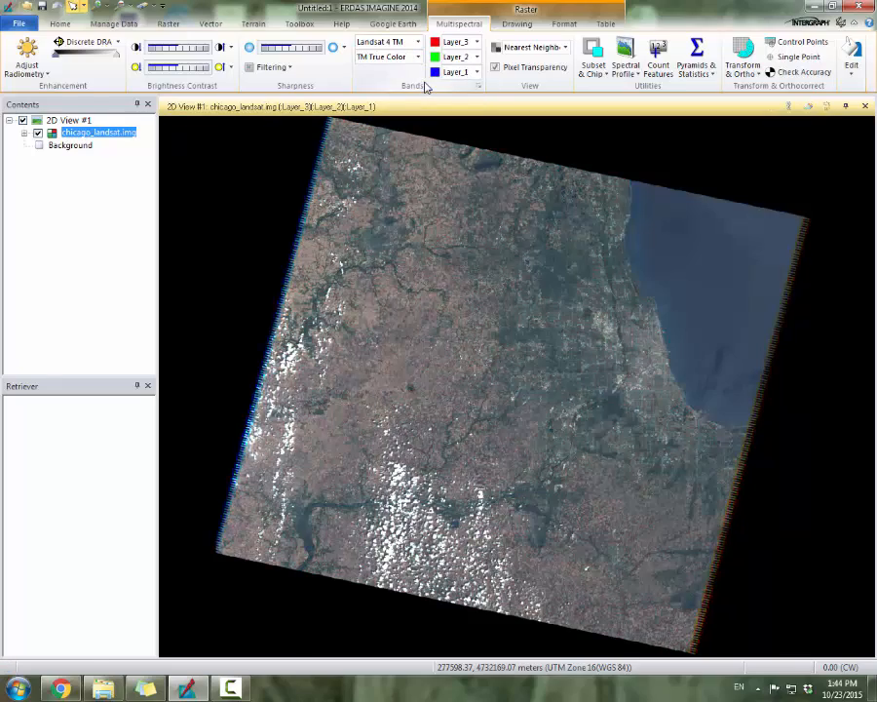
scroll(653, 260, up, 2)
scroll(713, 425, up, 2)
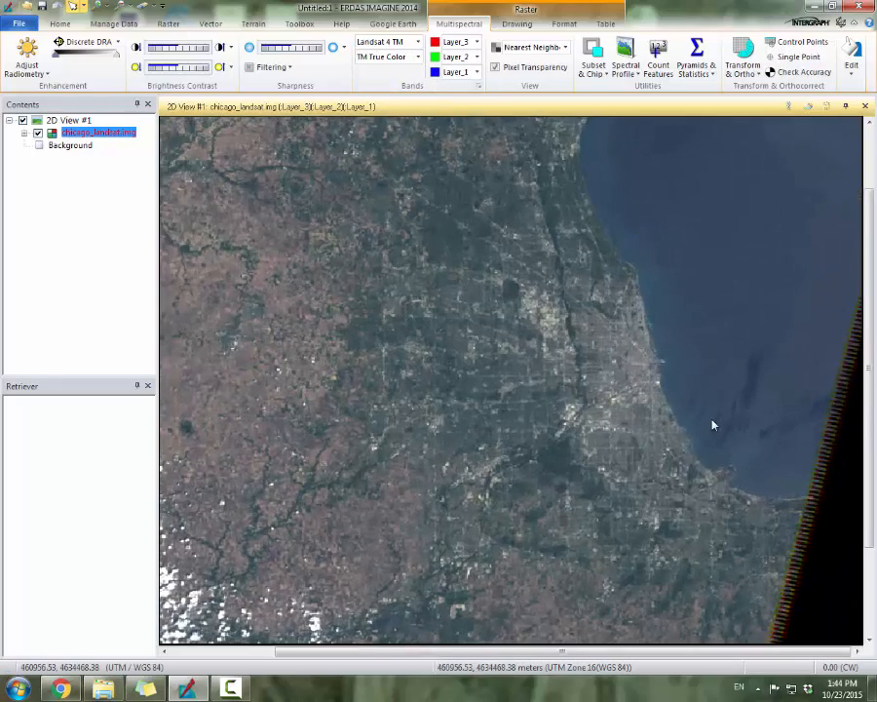
scroll(713, 425, up, 1)
scroll(560, 335, up, 1)
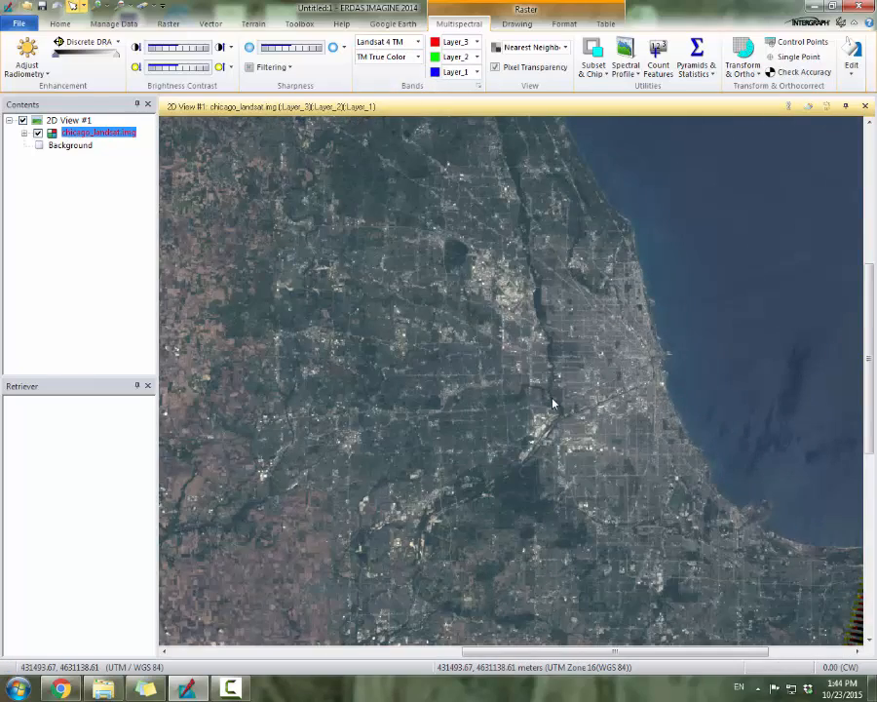